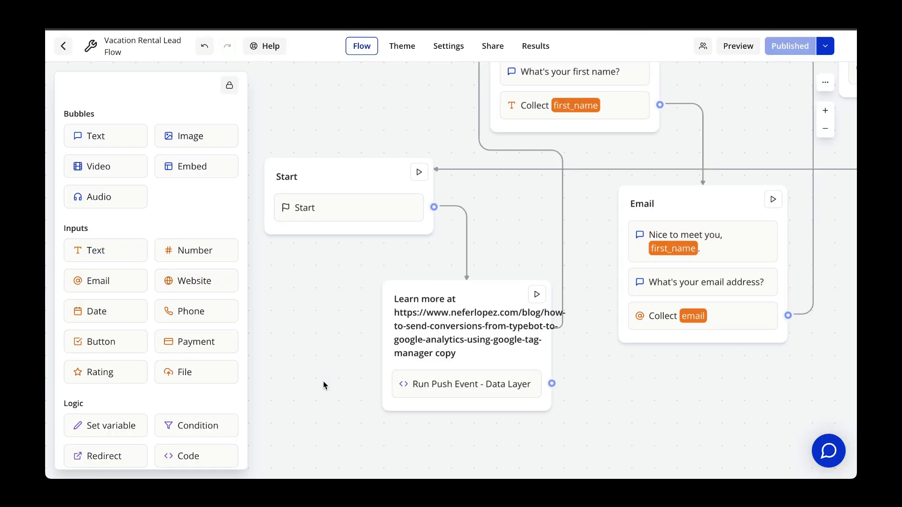
# Open the Run Push Event - Data Layer block's settings popover to view its push code
pyautogui.click(498, 392)
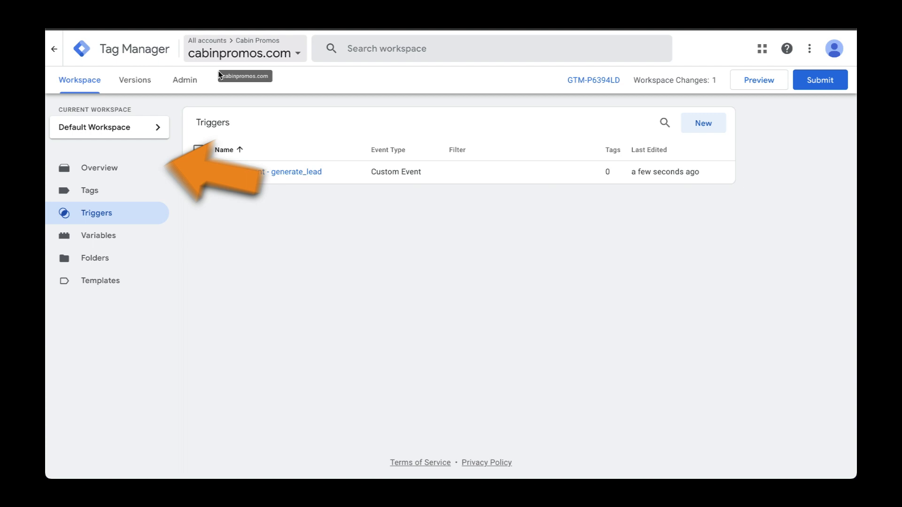
# Start a new tag and name it 'UA - Custom Event - generate_lead'
pyautogui.click(107, 192)
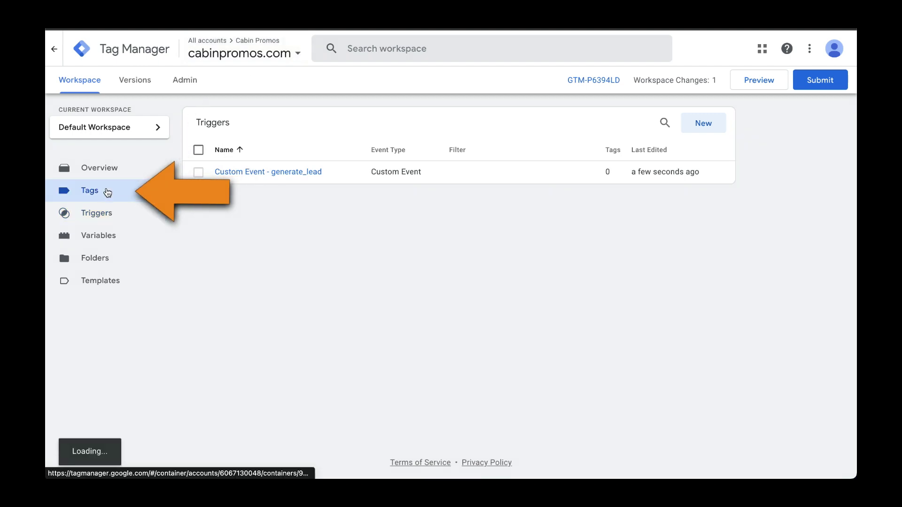
pyautogui.click(703, 123)
pyautogui.click(272, 52)
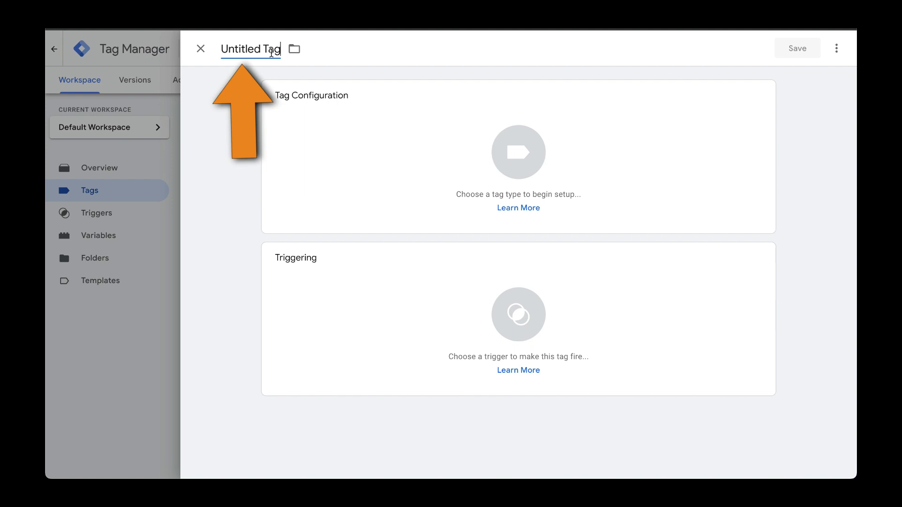
pyautogui.hotkey('ctrl', 'a')
pyautogui.press('BackSpace')
pyautogui.write('UA - Customer')
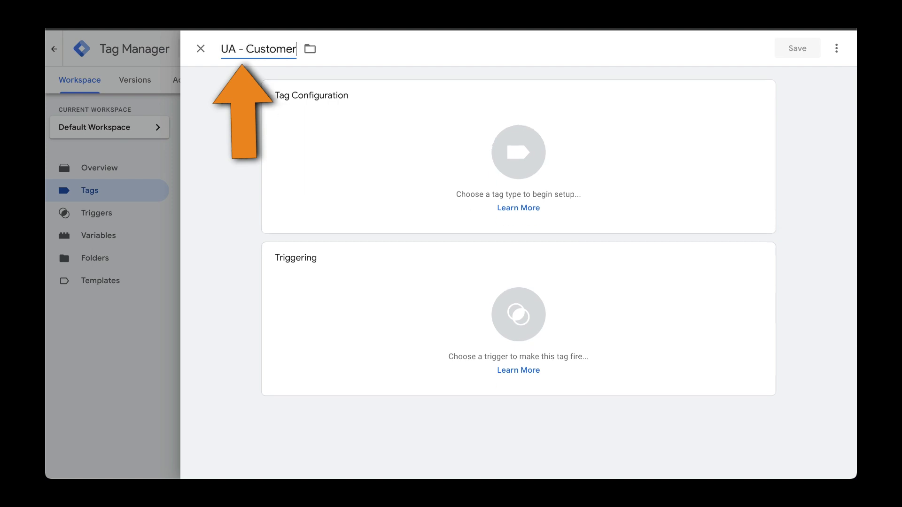
pyautogui.press('BackSpace')
pyautogui.press('BackSpace')
pyautogui.write('Event - generate_lead')
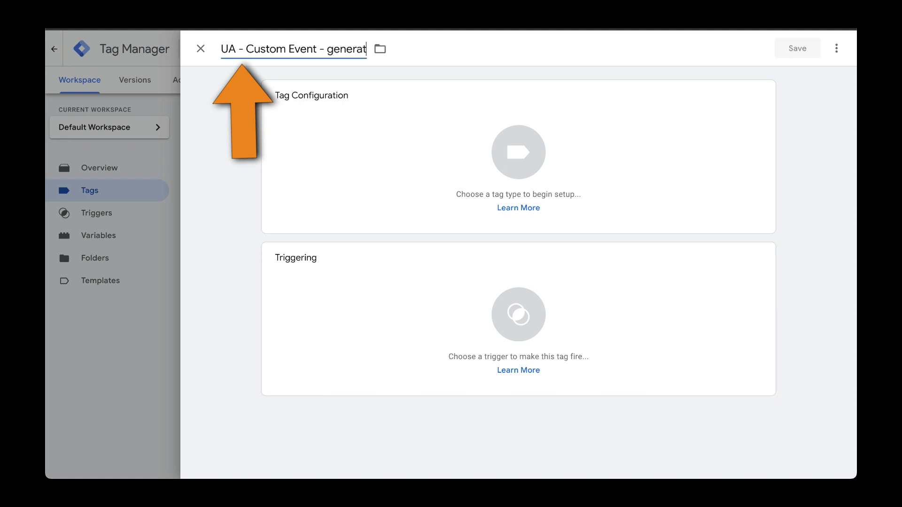
# Make it a Google Analytics: Universal Analytics tag with Track Type Event
pyautogui.click(352, 115)
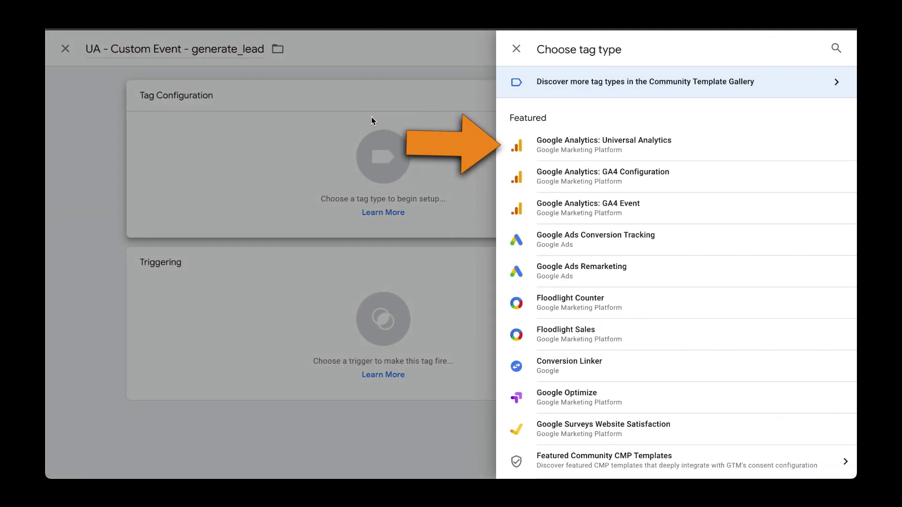
pyautogui.click(712, 151)
pyautogui.click(368, 214)
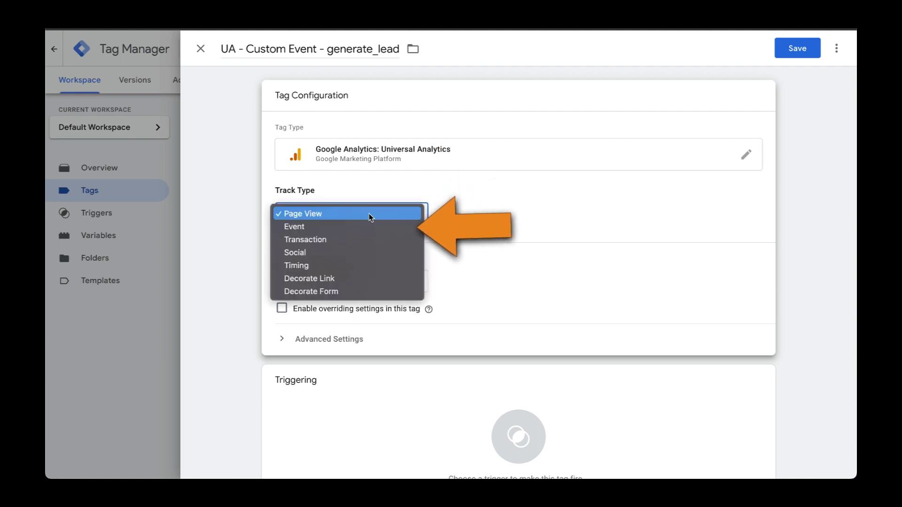
pyautogui.click(345, 229)
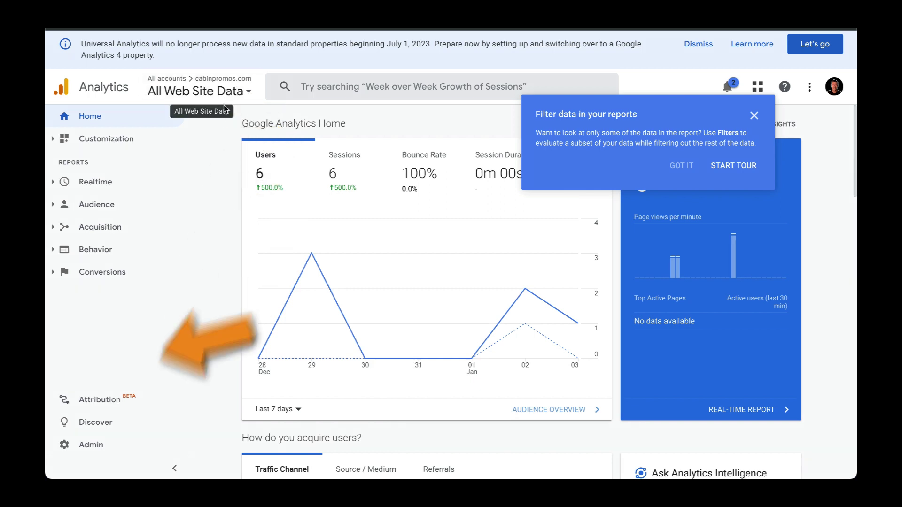
pyautogui.click(85, 446)
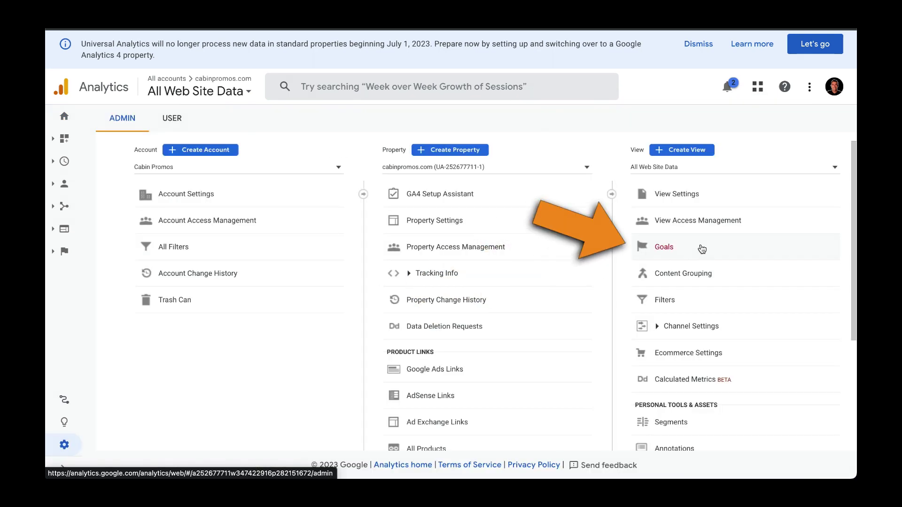
pyautogui.click(702, 249)
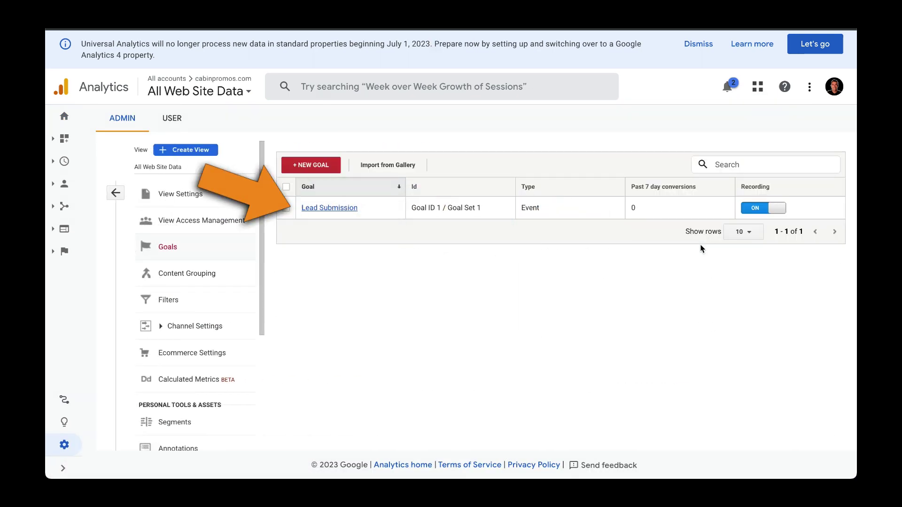
pyautogui.click(340, 207)
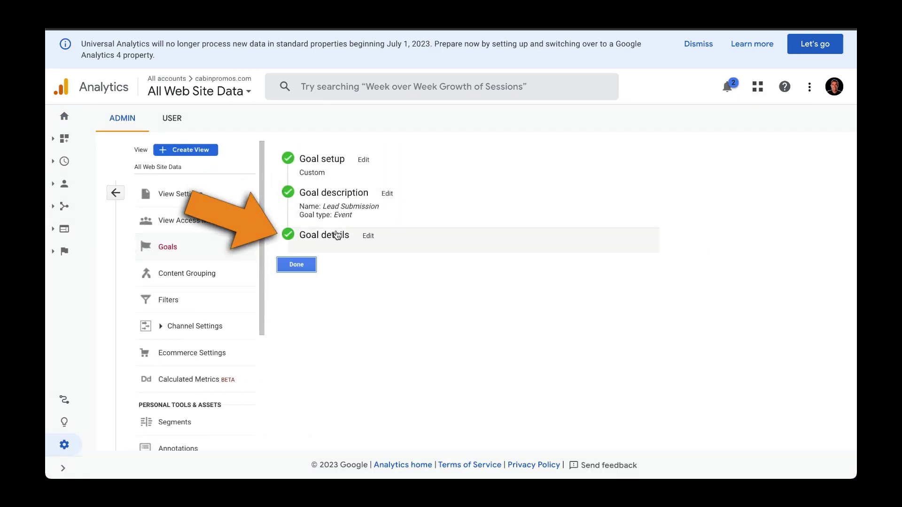
pyautogui.click(336, 234)
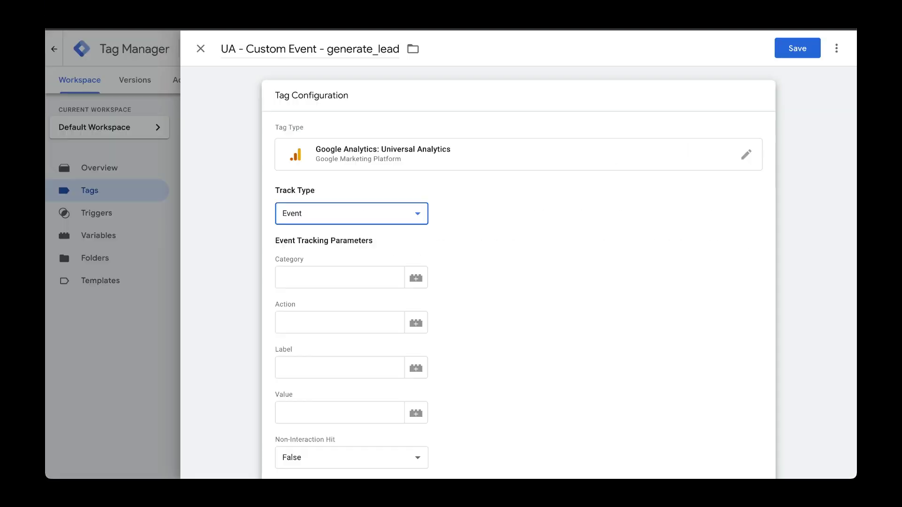
# Enter event Category 'Form' and Action 'Submit'
pyautogui.click(296, 277)
pyautogui.write('Form')
pyautogui.press('Tab')
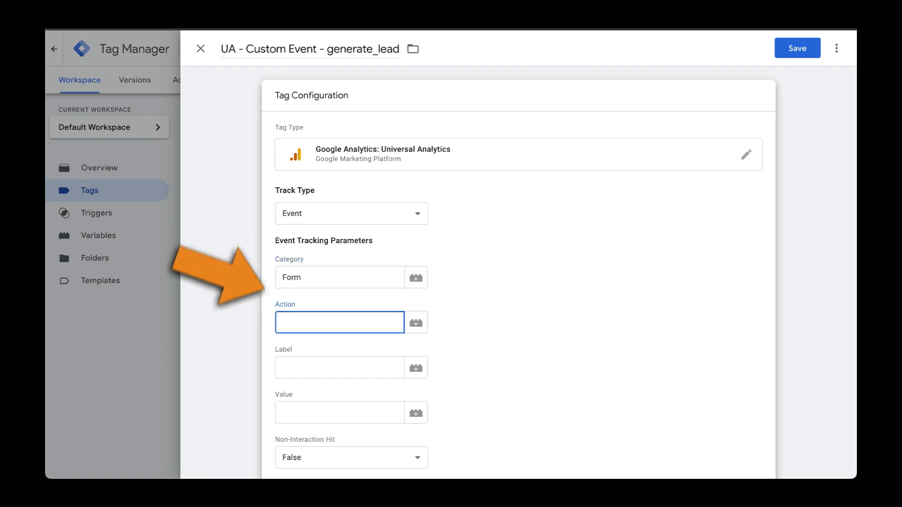
pyautogui.write('Submit')
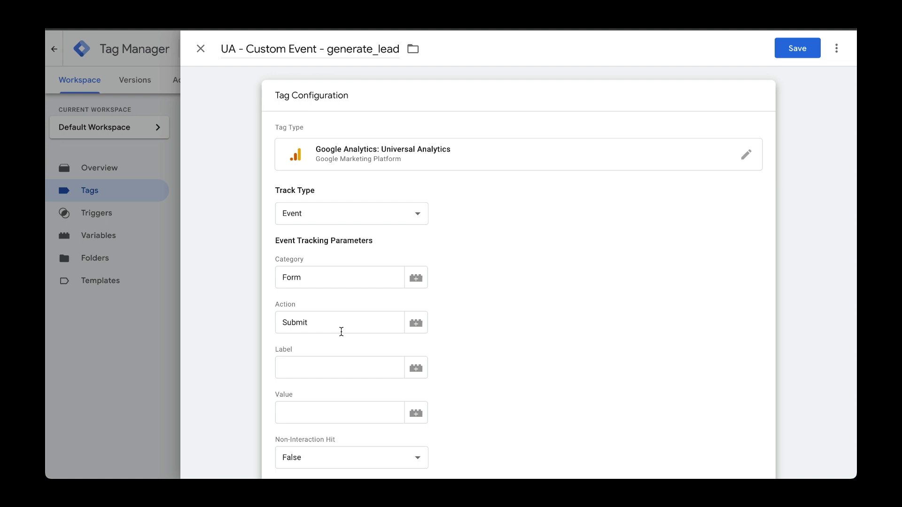
# Choose {{VC_UA_ID}} as the Google Analytics Settings variable and bring up the trigger choices
pyautogui.scroll(-5, 341, 332)
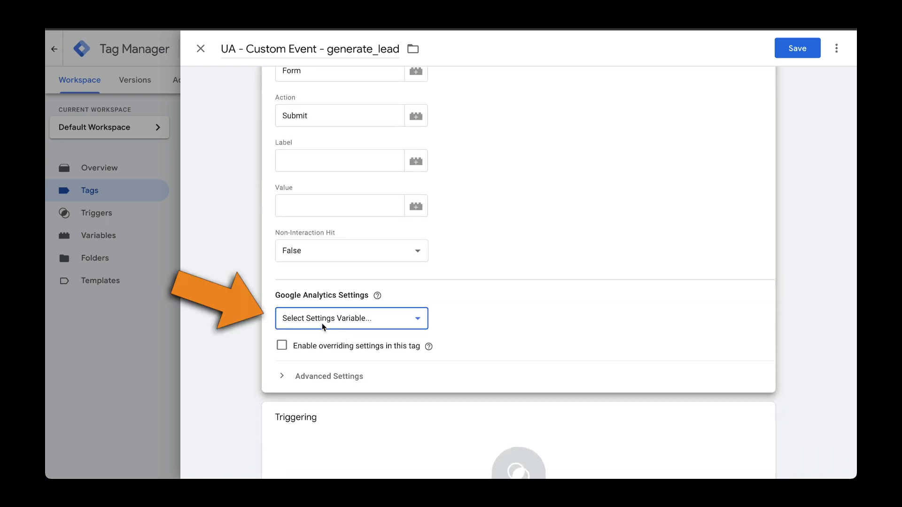
pyautogui.click(322, 323)
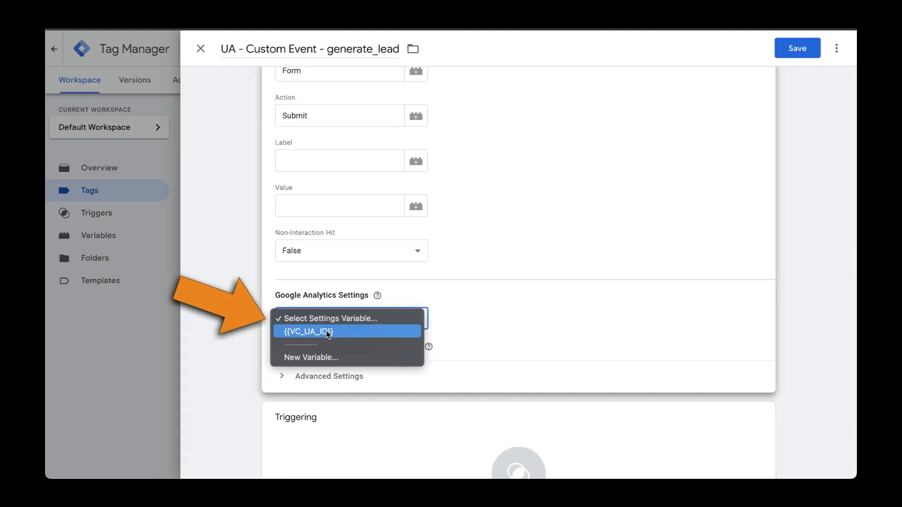
pyautogui.click(338, 331)
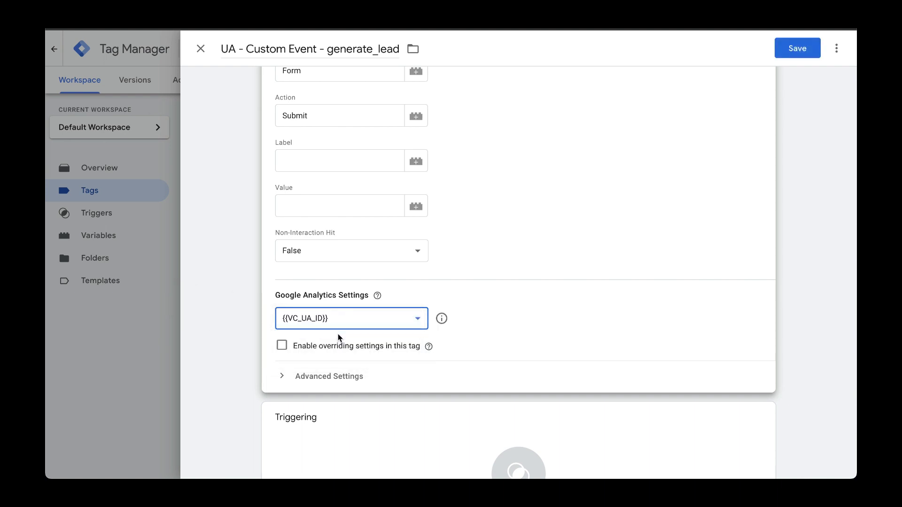
pyautogui.scroll(-3, 338, 337)
pyautogui.click(338, 338)
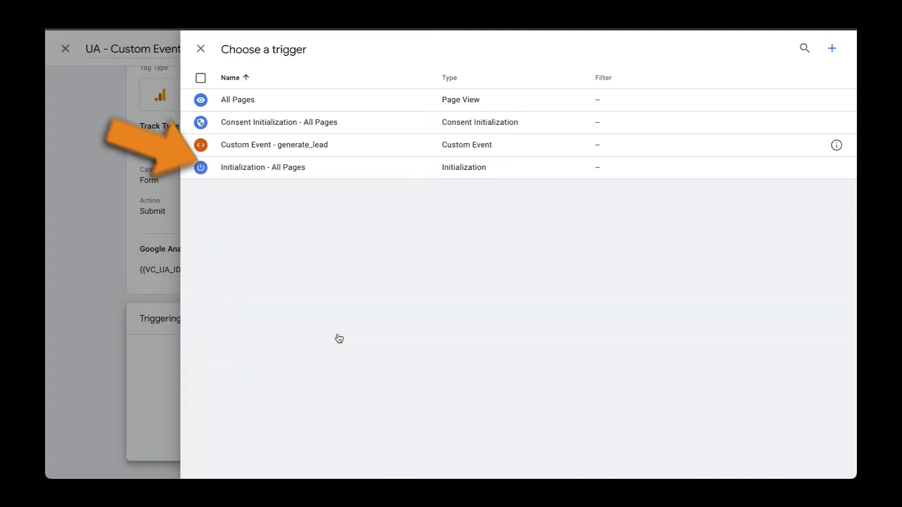
# Attach the Custom Event - generate_lead trigger, save the tag, and dismiss the Tag Assistant connection notice
pyautogui.click(323, 147)
pyautogui.click(794, 47)
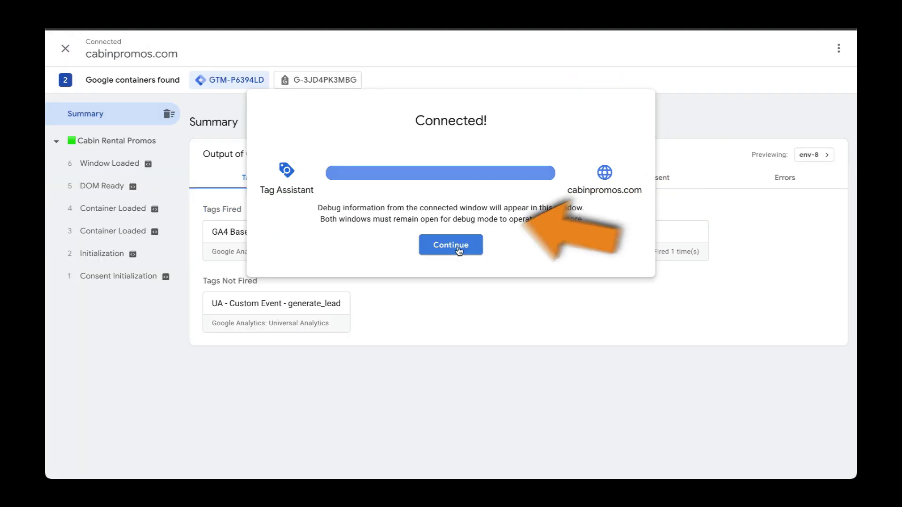
pyautogui.click(451, 245)
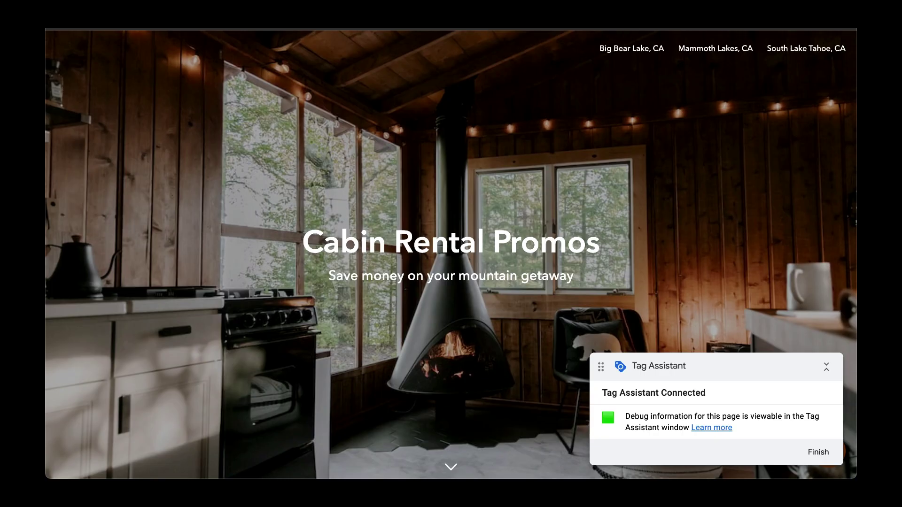
# Move the Tag Assistant badge aside and open the Cabin Rental Promos chat bot
pyautogui.moveTo(784, 366); pyautogui.dragTo(530, 308)
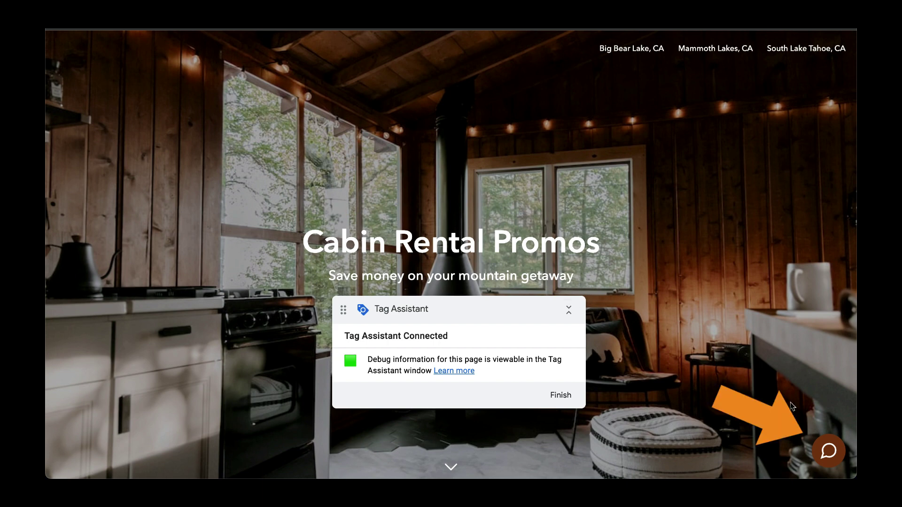
pyautogui.click(829, 450)
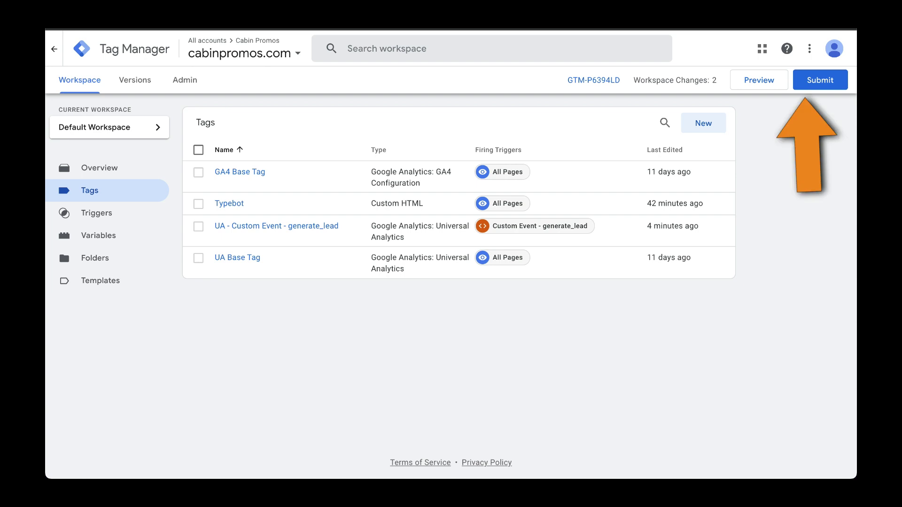
# Submit the workspace changes as version 'UA Event' with a pasted description about sending generate_lead to UA
pyautogui.click(820, 83)
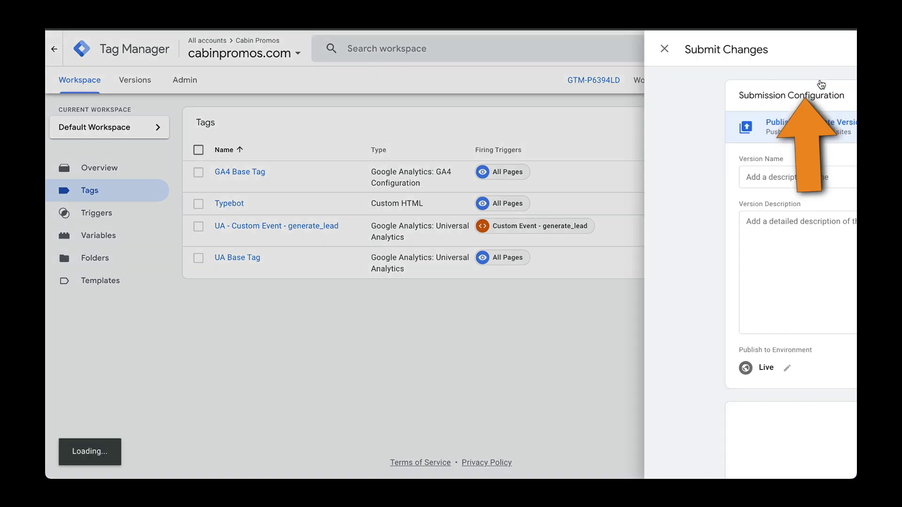
pyautogui.click(399, 174)
pyautogui.write('UA Eve')
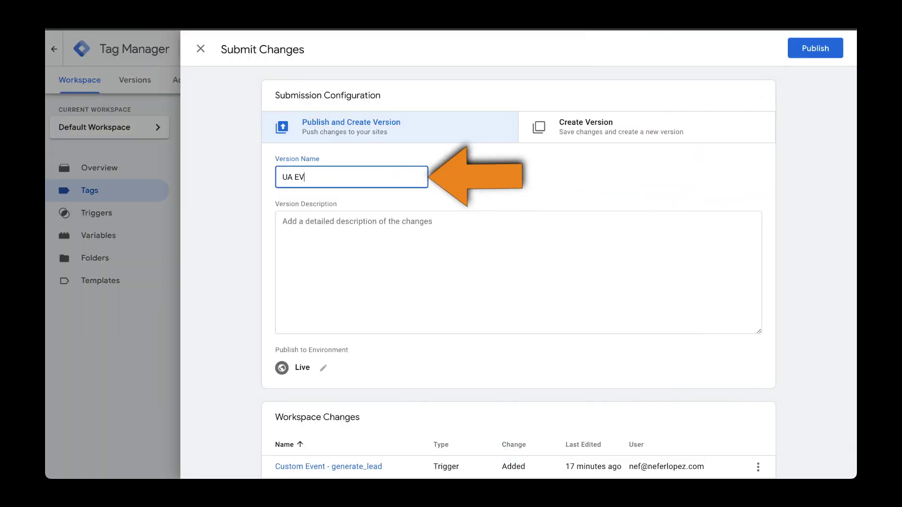
pyautogui.write('nt')
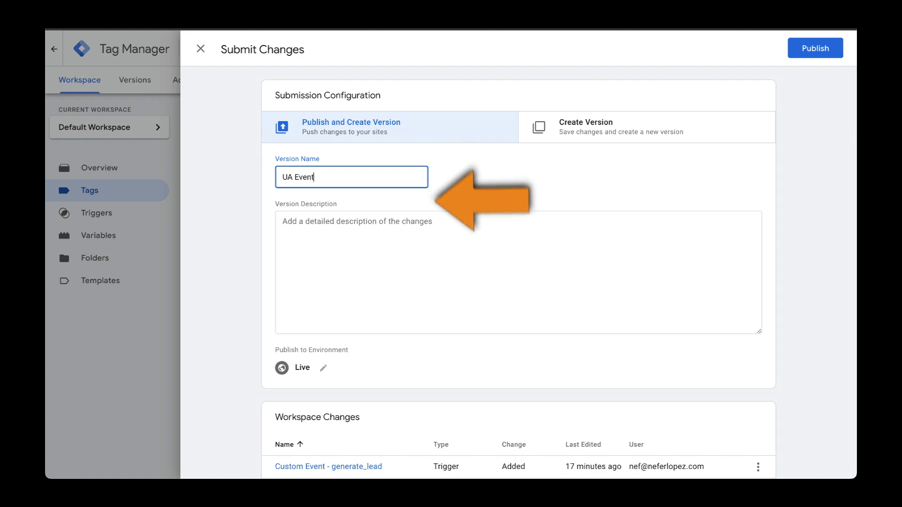
pyautogui.click(283, 222)
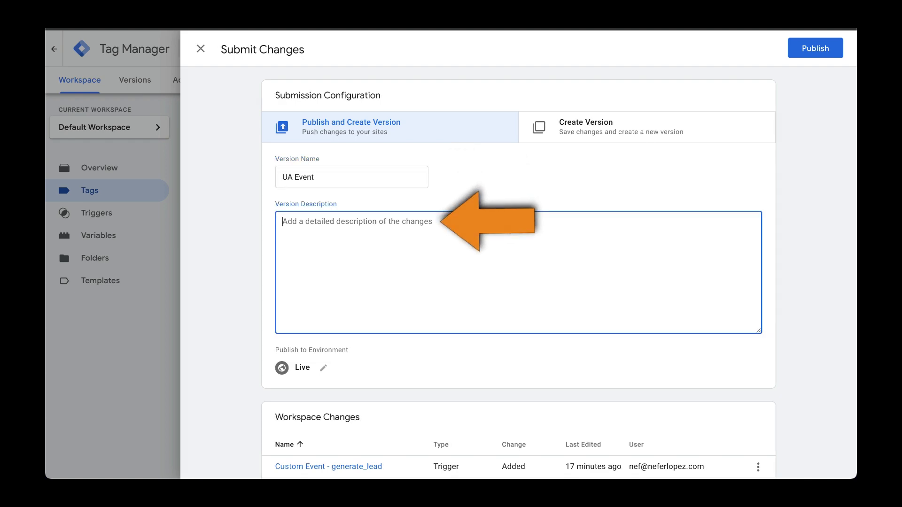
pyautogui.write('Capture Typebot generate_lead event with Custom Event trigger and send to UA as an event.')
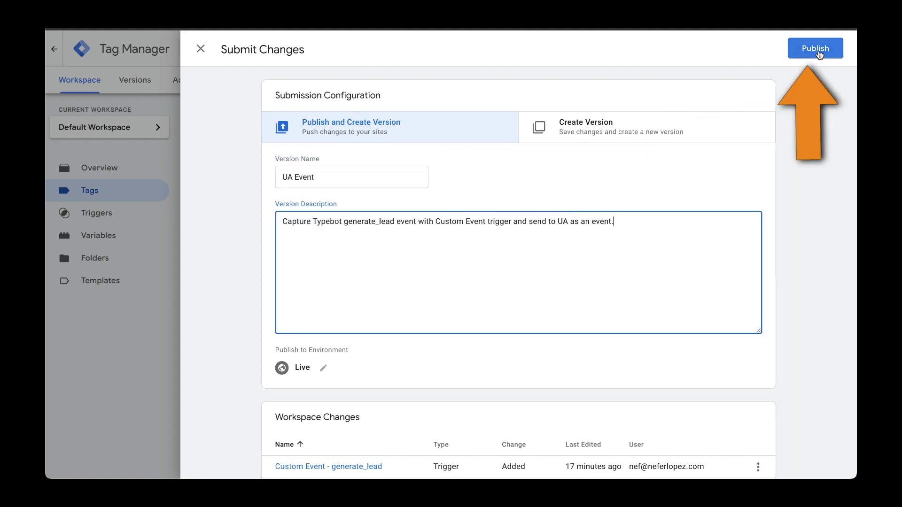